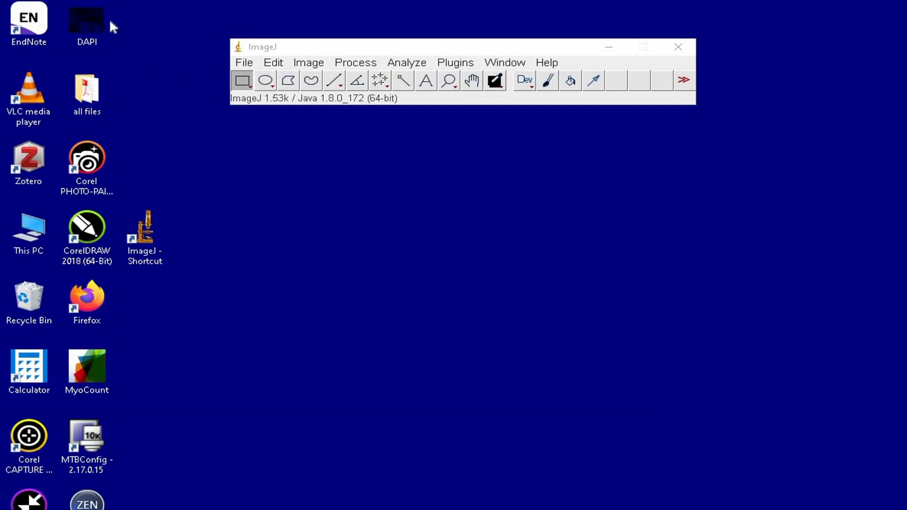
Step: Open DAPI.tif and convert it from RGB to a 16-bit grayscale image
drag(94, 13, 304, 75)
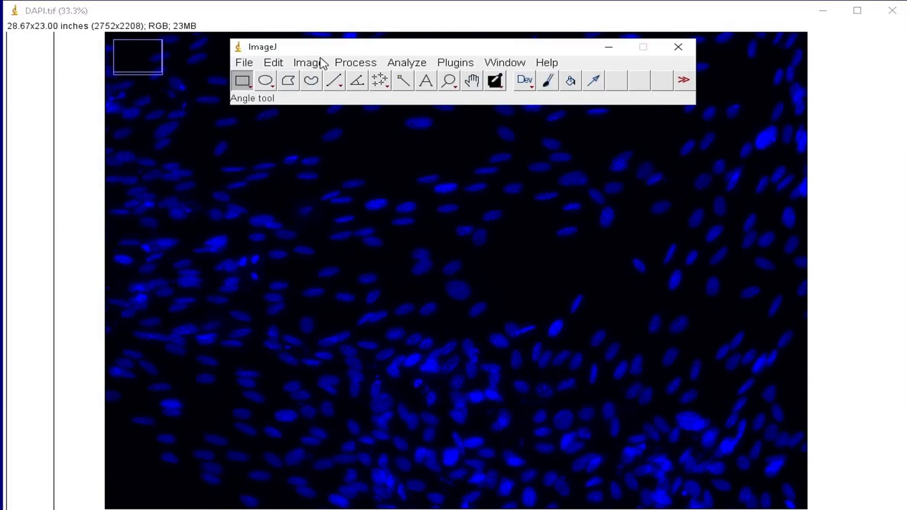
click(317, 63)
mouse_move(373, 80)
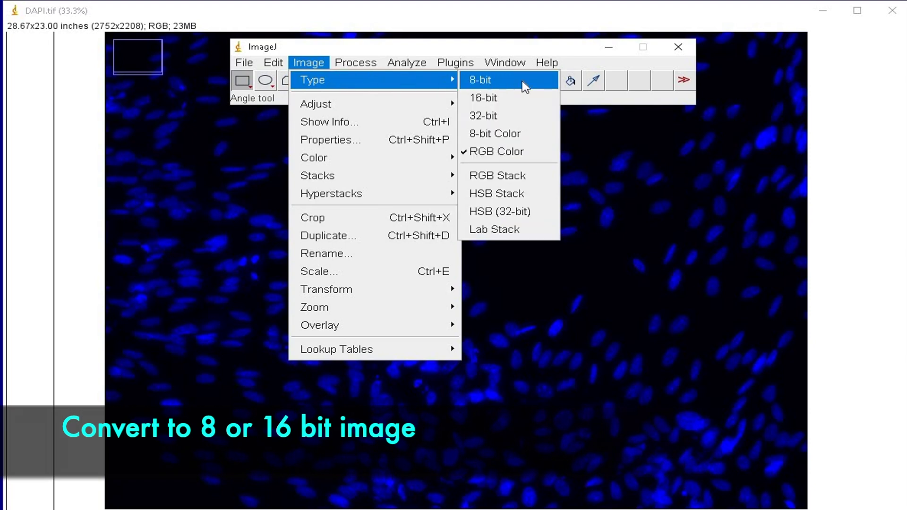
click(527, 97)
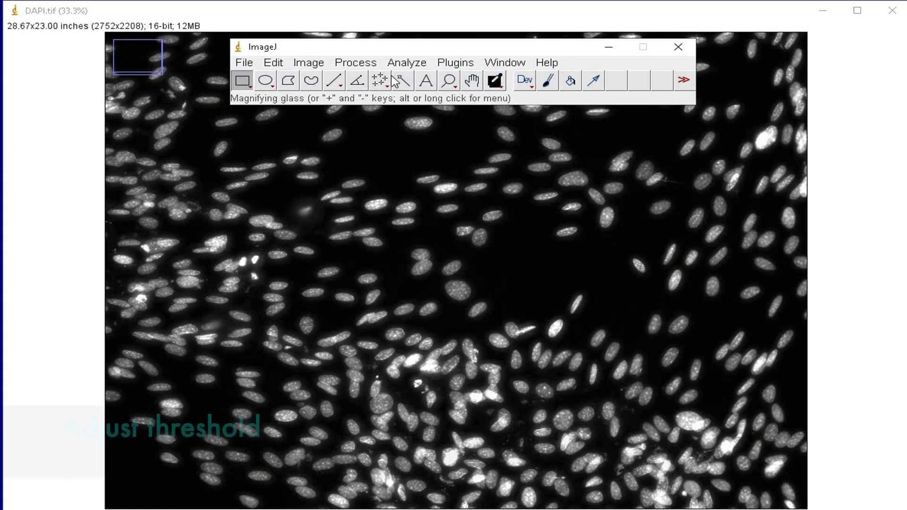
click(318, 65)
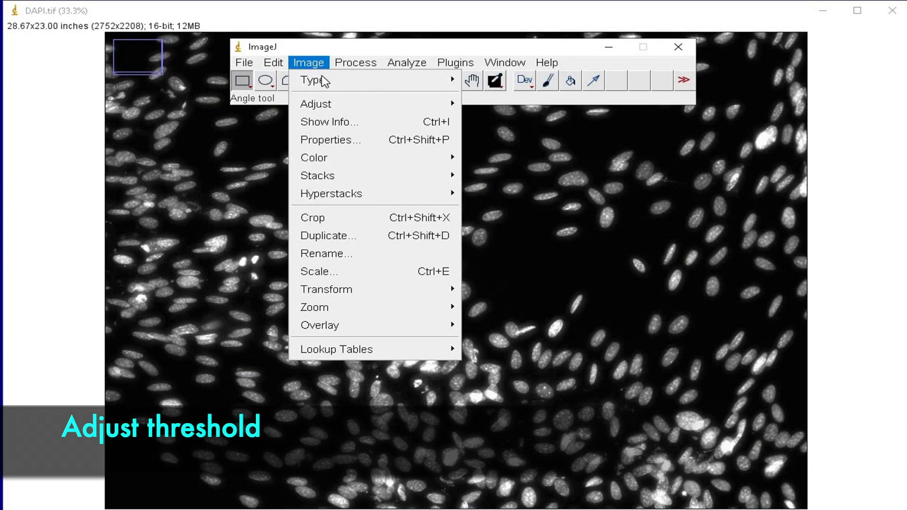
Step: Open the Threshold settings with Dark background ticked and thresholded areas shown in Red
mouse_move(345, 108)
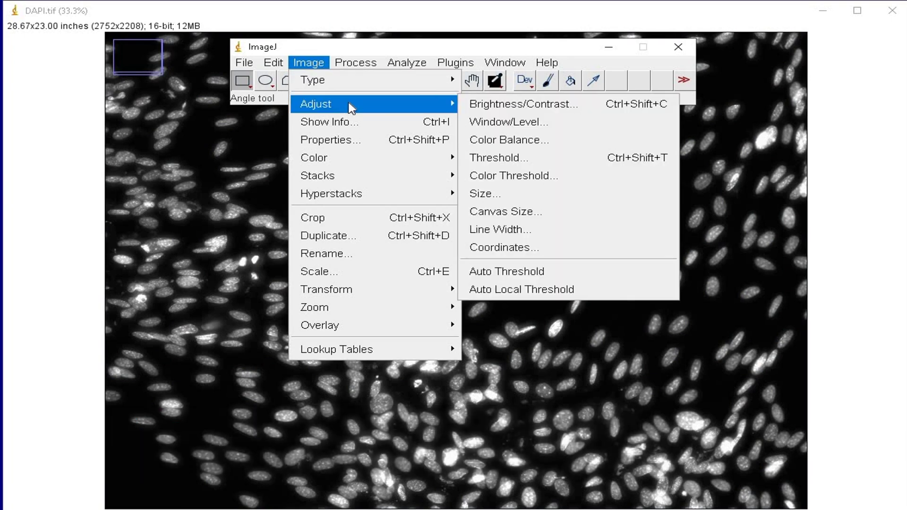
click(503, 158)
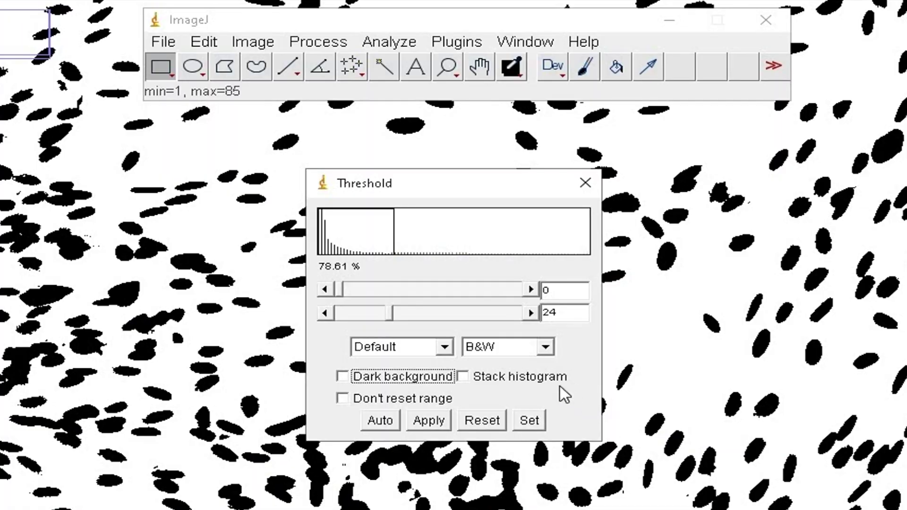
click(382, 375)
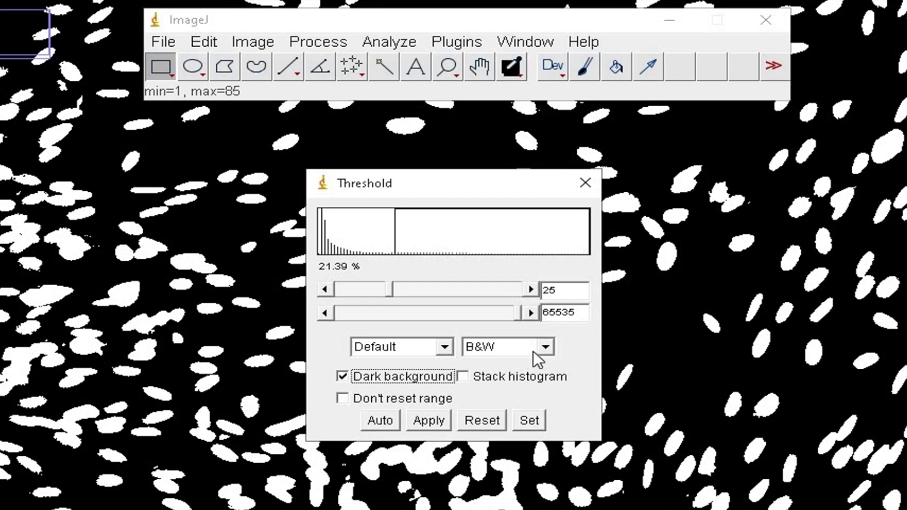
click(546, 347)
click(523, 365)
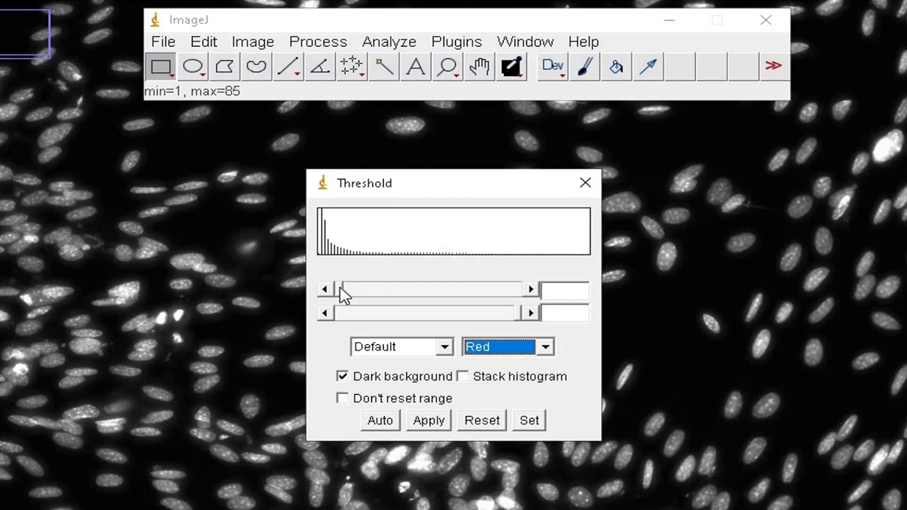
Step: Raise the lower threshold to 24 and apply it to create the 8-bit nuclei mask
drag(341, 287, 374, 291)
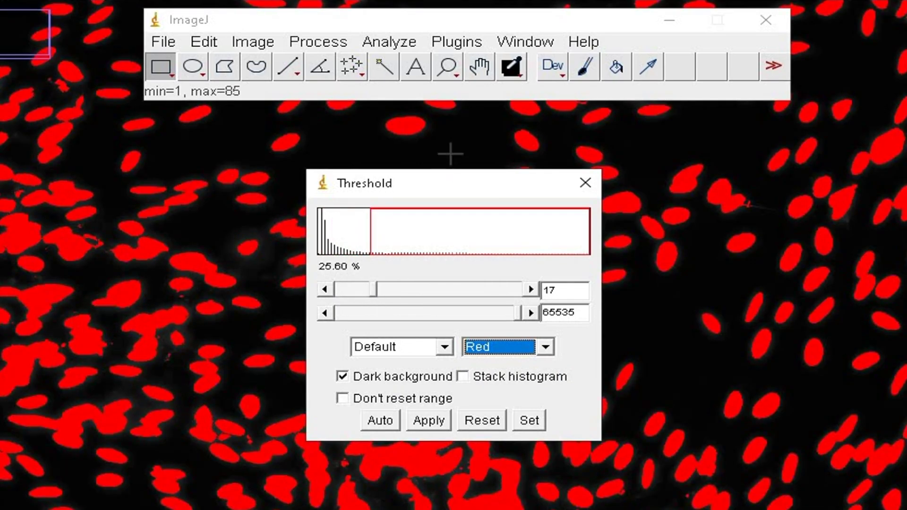
drag(459, 189, 855, 193)
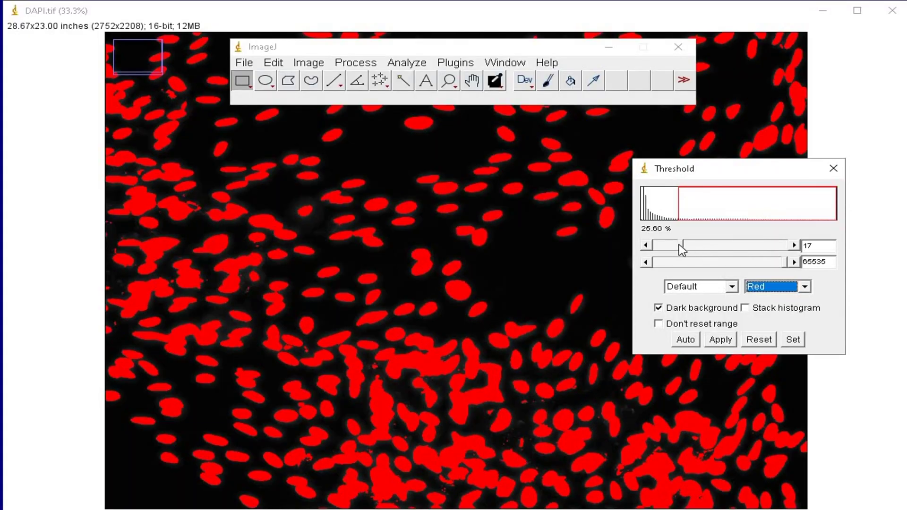
drag(878, 214, 894, 215)
drag(687, 246, 694, 247)
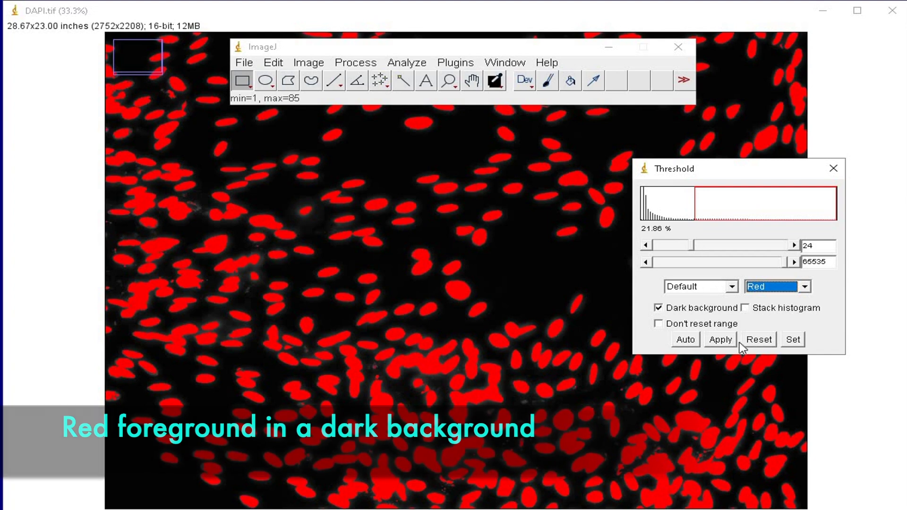
click(718, 340)
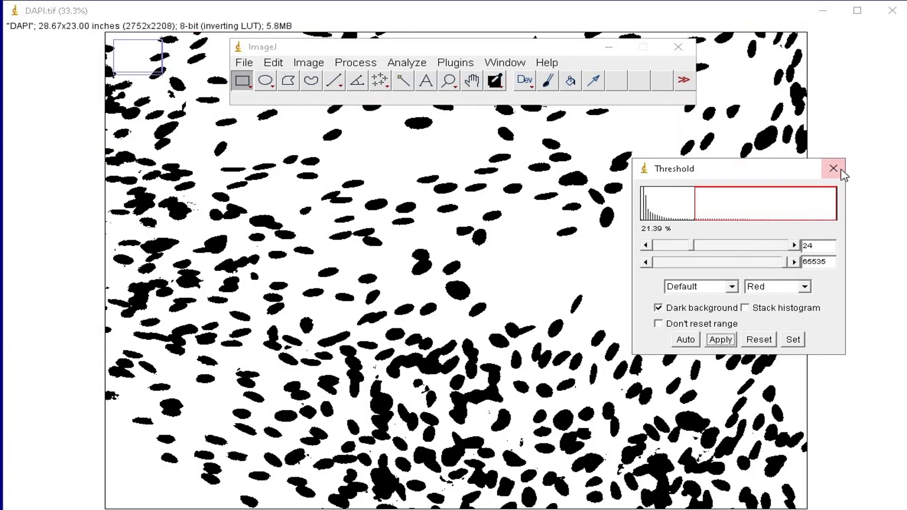
click(841, 173)
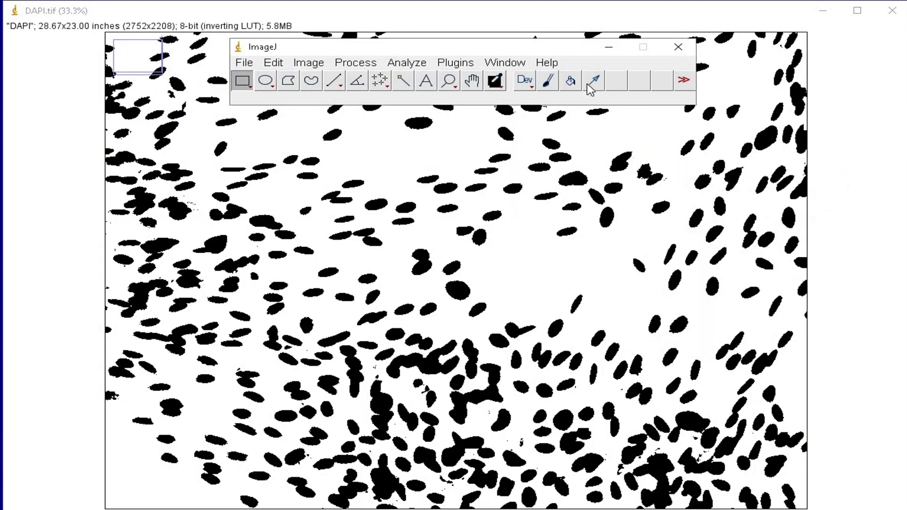
Step: Apply Process > Binary > Make Binary to the thresholded DAPI mask
click(349, 63)
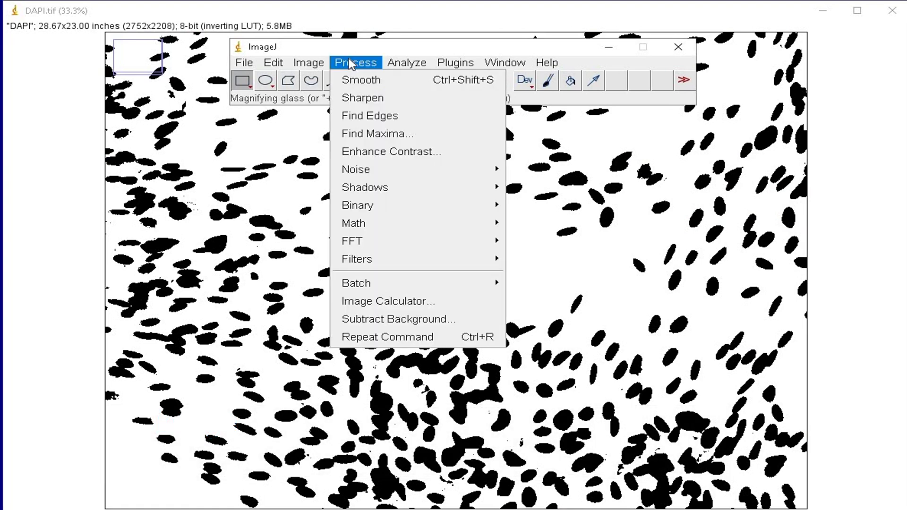
mouse_move(407, 191)
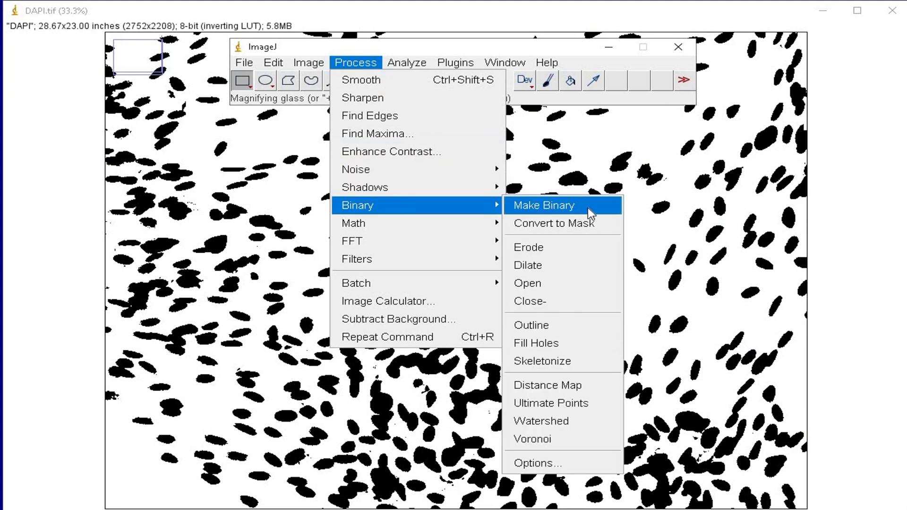
click(586, 206)
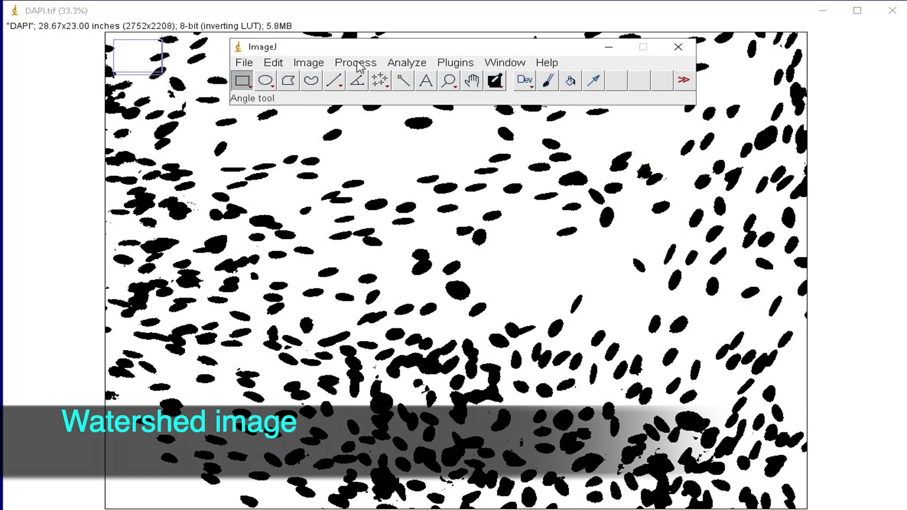
click(357, 63)
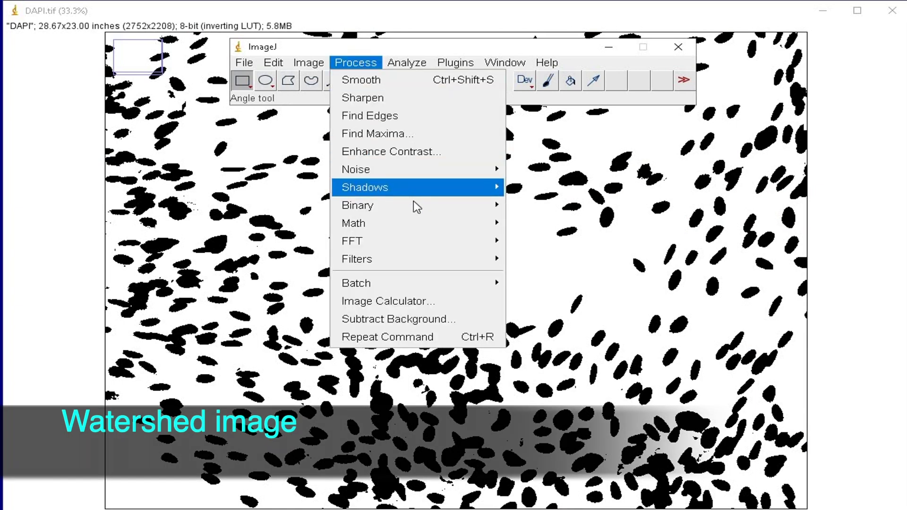
Step: Run Watershed to cut dividing lines between touching nuclei in the mask
mouse_move(414, 205)
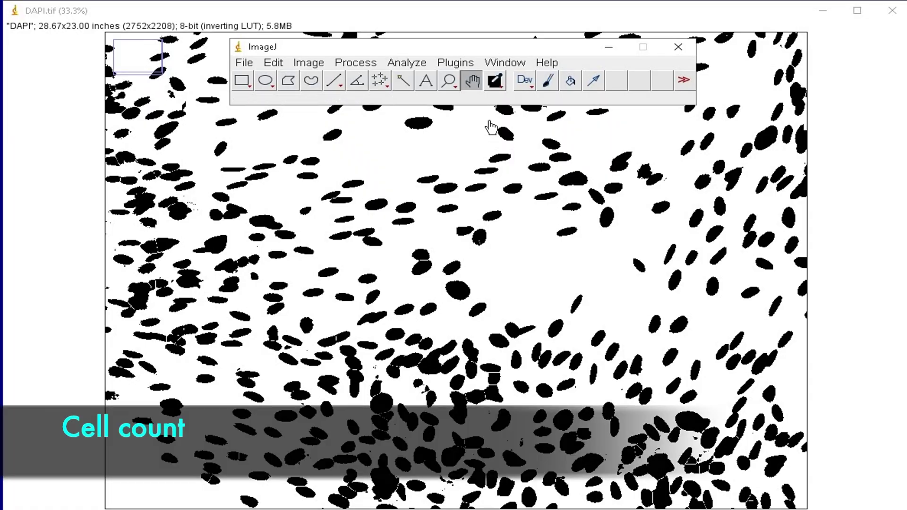
click(417, 63)
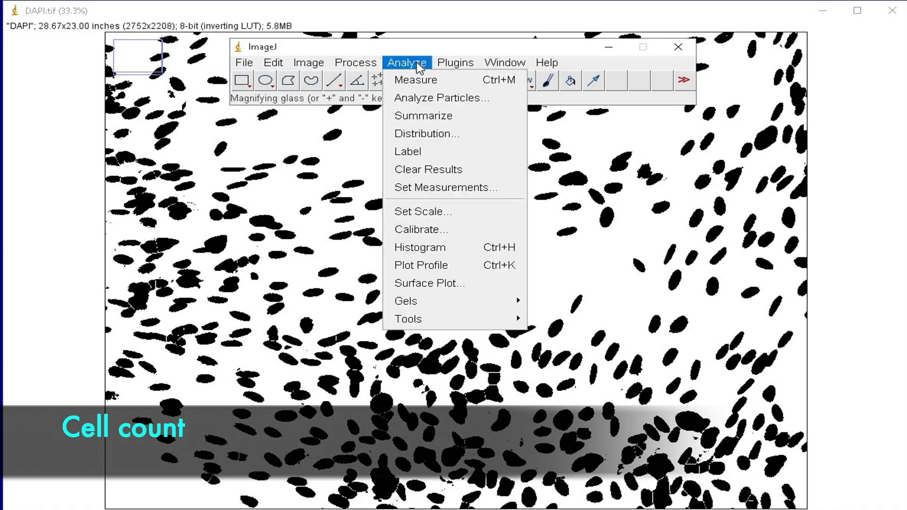
Step: Set the particle size range to 200-25000 measured in pixel units
click(493, 98)
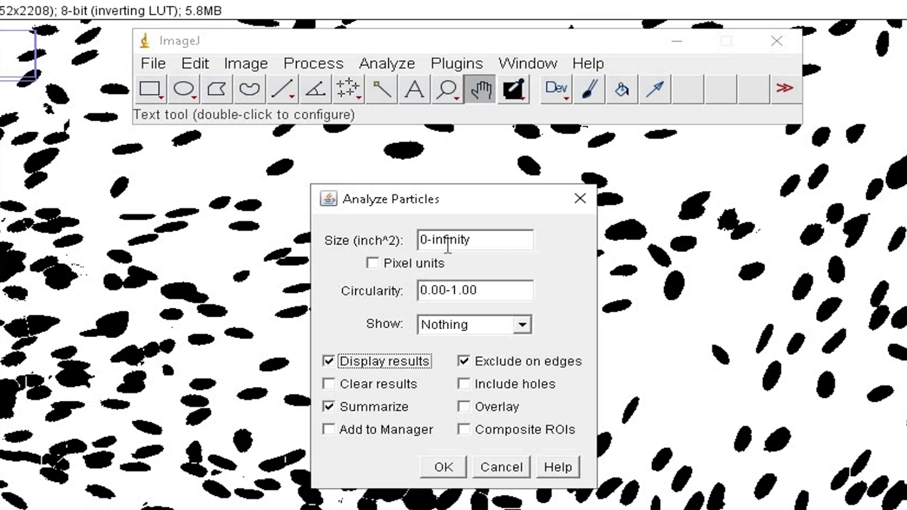
triple_click(488, 243)
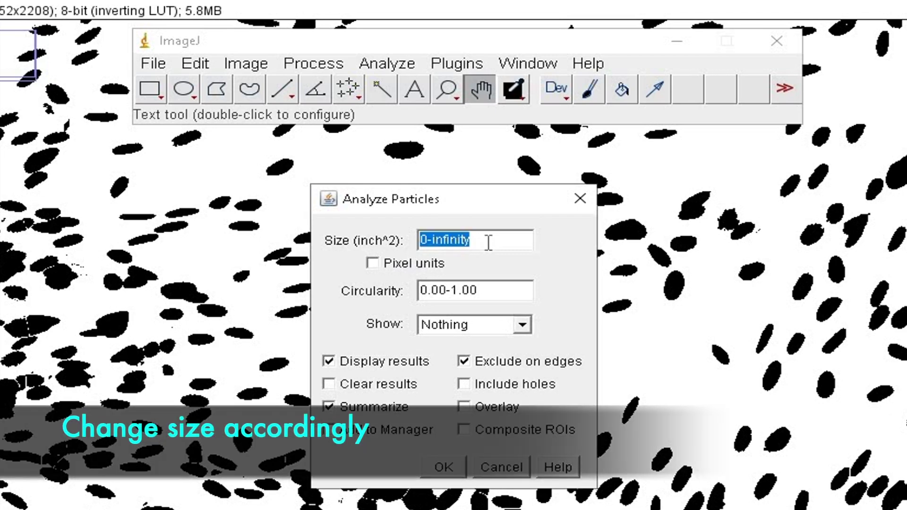
text(200)
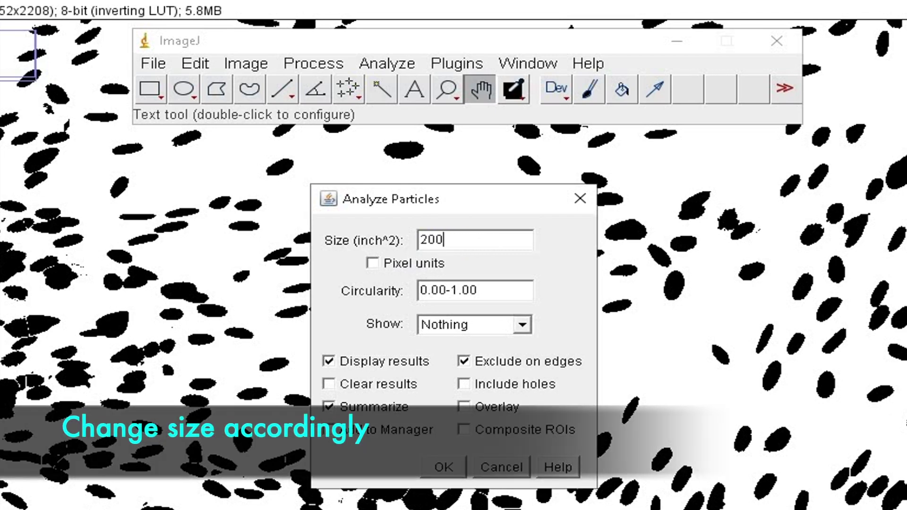
text(-25000)
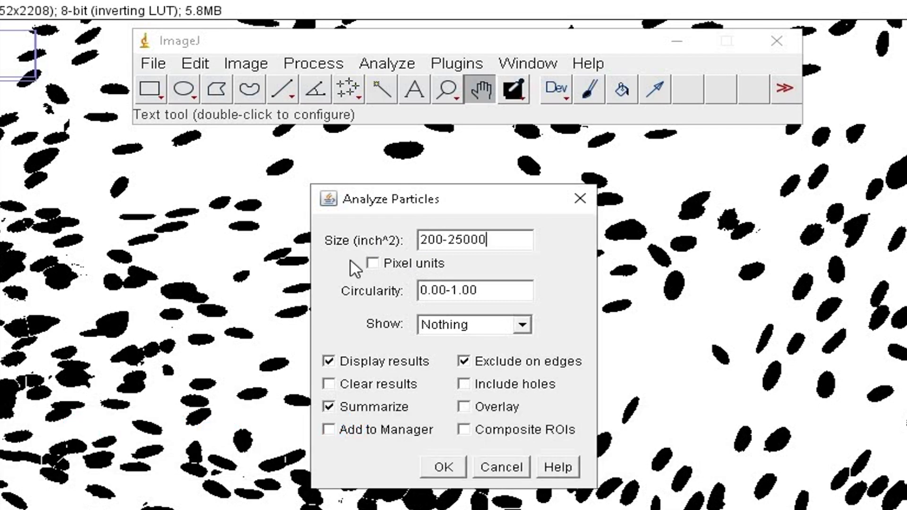
click(373, 264)
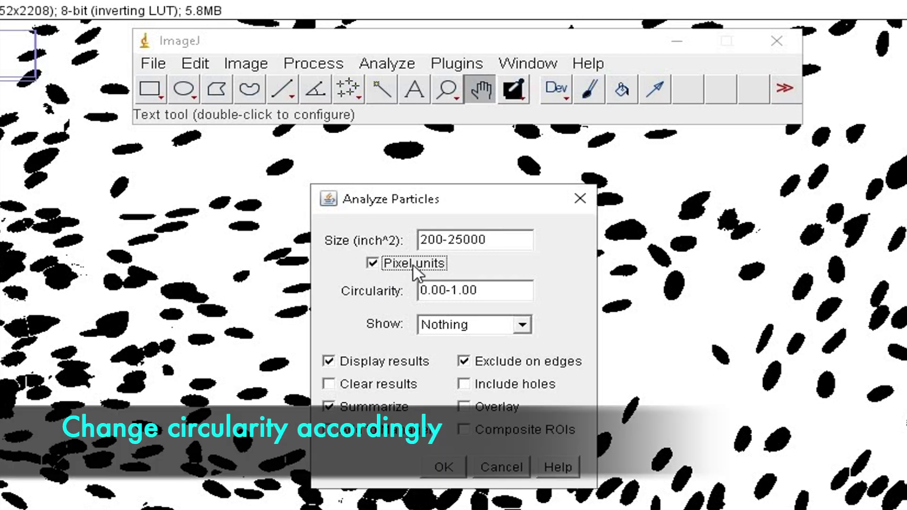
Step: Set circularity 0.40-1.00, show Outlines, turn off Display results, and run the analysis
click(440, 292)
double_click(439, 291)
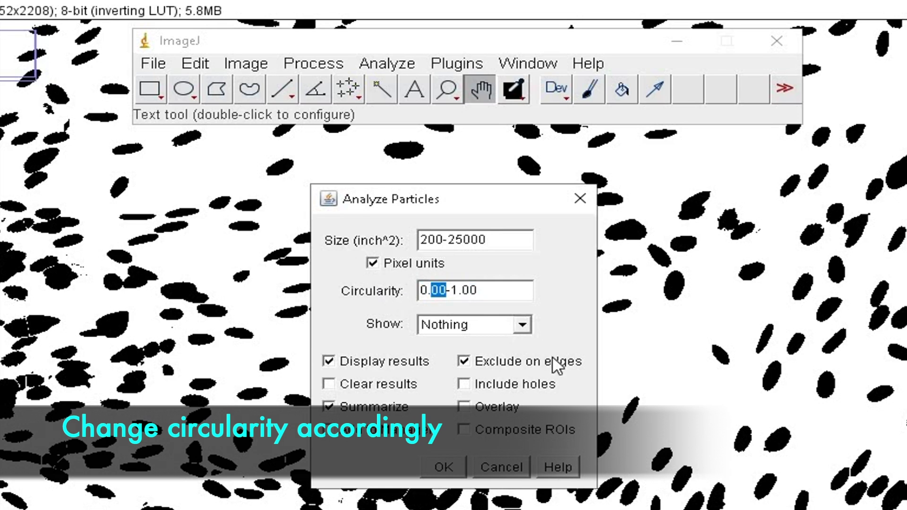
text(40)
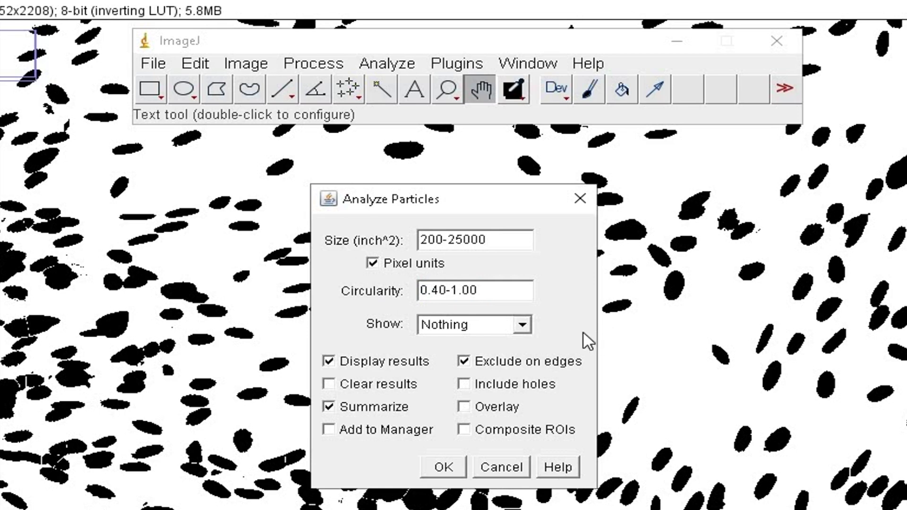
click(512, 289)
click(522, 325)
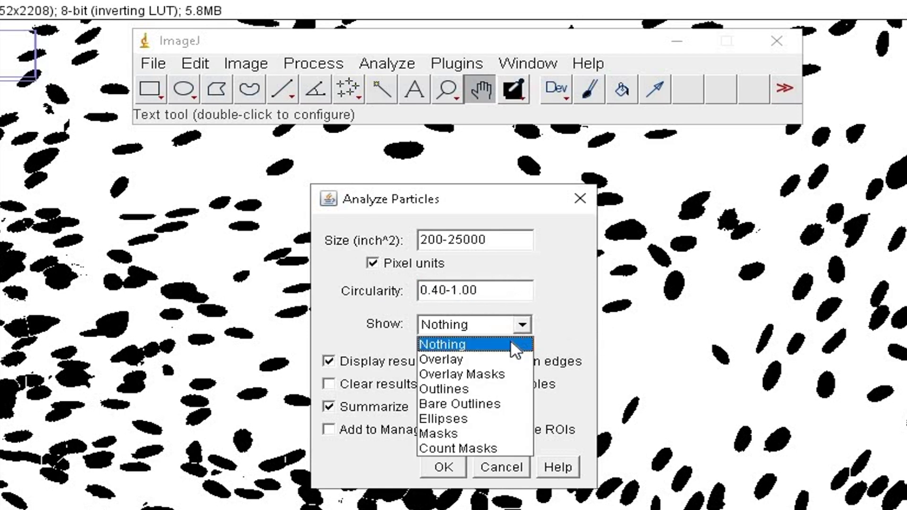
click(485, 390)
click(358, 364)
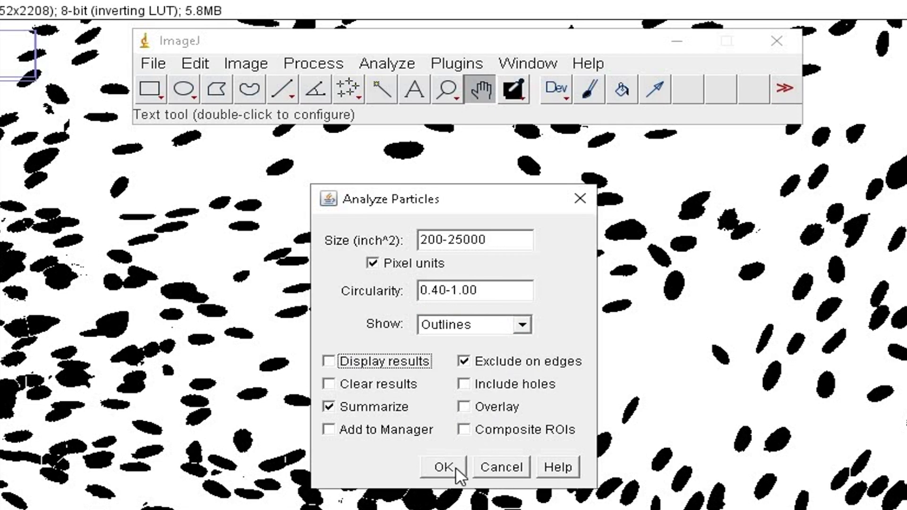
click(443, 467)
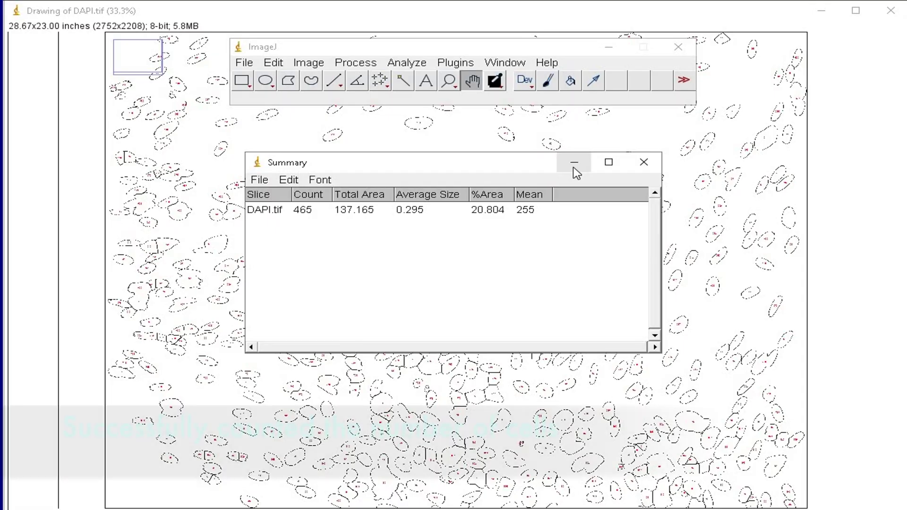
Step: Set aside the Summary table reporting 465 nuclei to view the outline drawing
click(574, 163)
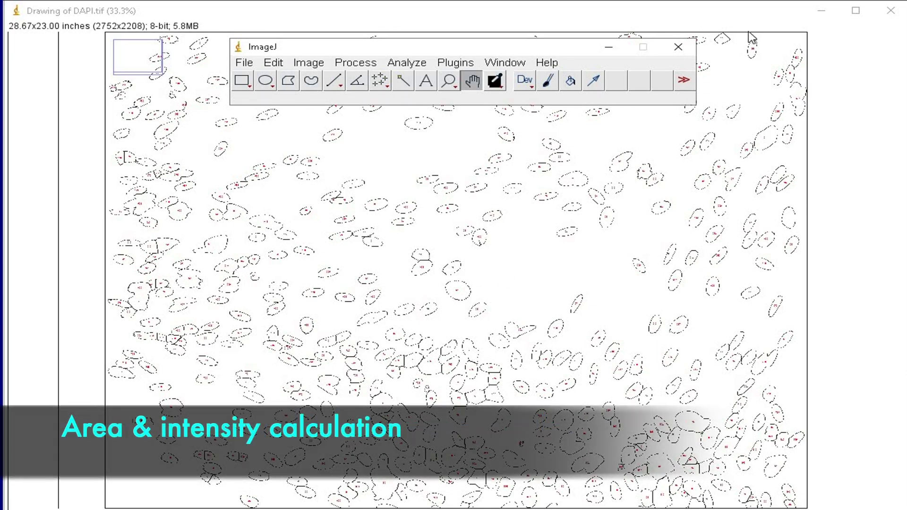
Step: Hide the outline drawing, discard the stray Results without saving, and reopen Analyze Particles
click(820, 17)
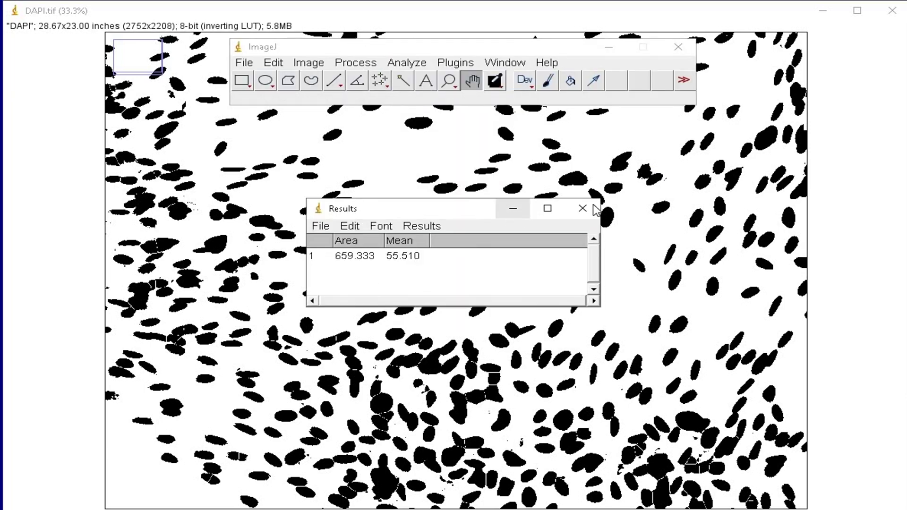
click(591, 210)
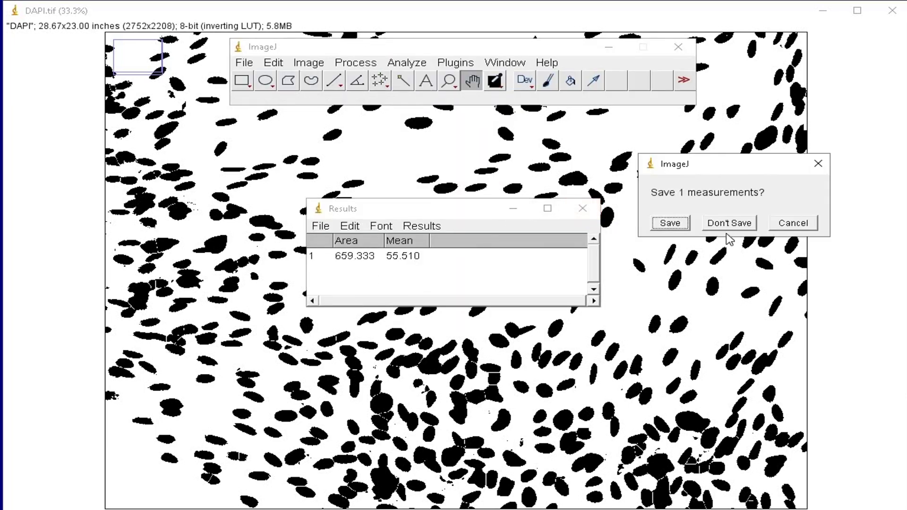
click(725, 223)
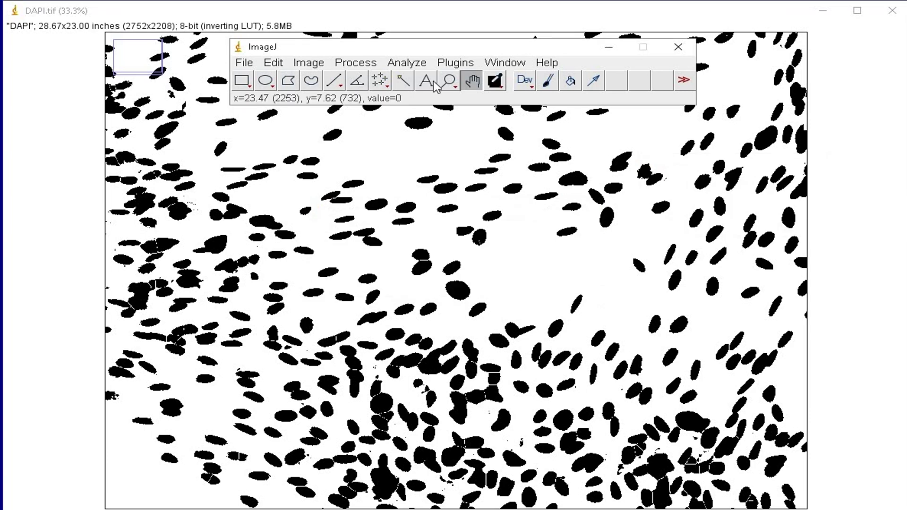
click(407, 63)
click(433, 97)
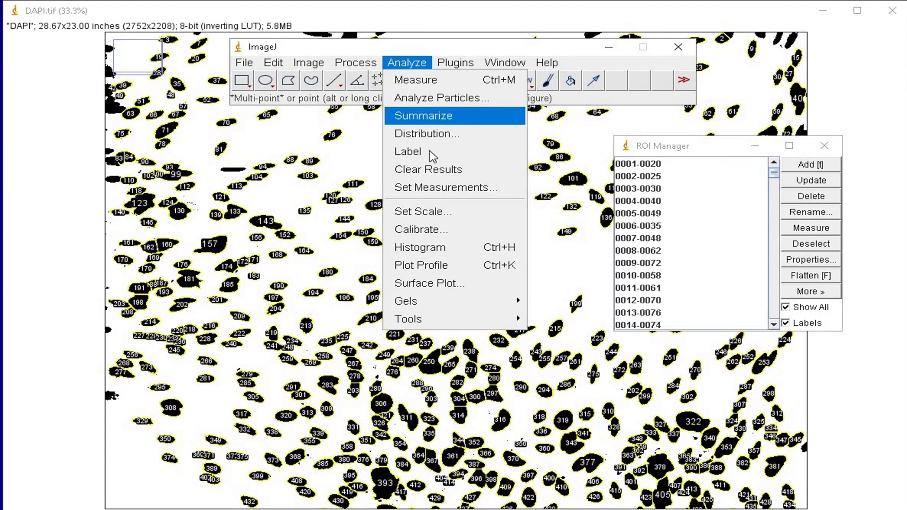
Step: Set measurements to Area and Mean gray value only, at 3 decimal places
click(504, 189)
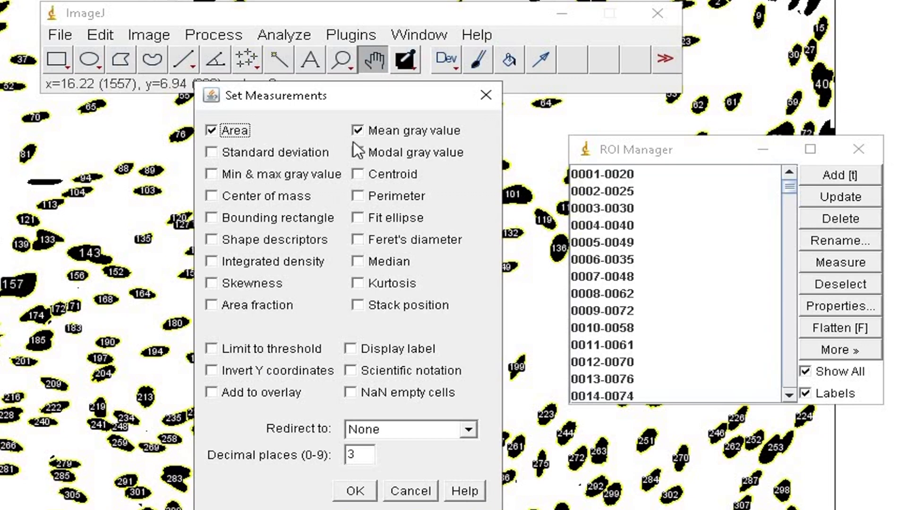
click(355, 491)
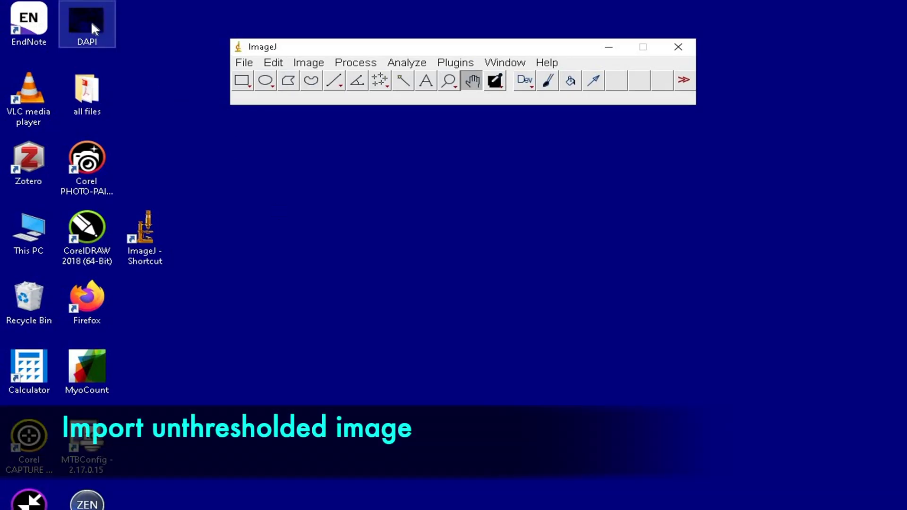
Step: Open the original blue DAPI-1.tif and outline nucleus 0232-1342 from the ROI Manager
drag(92, 25, 266, 79)
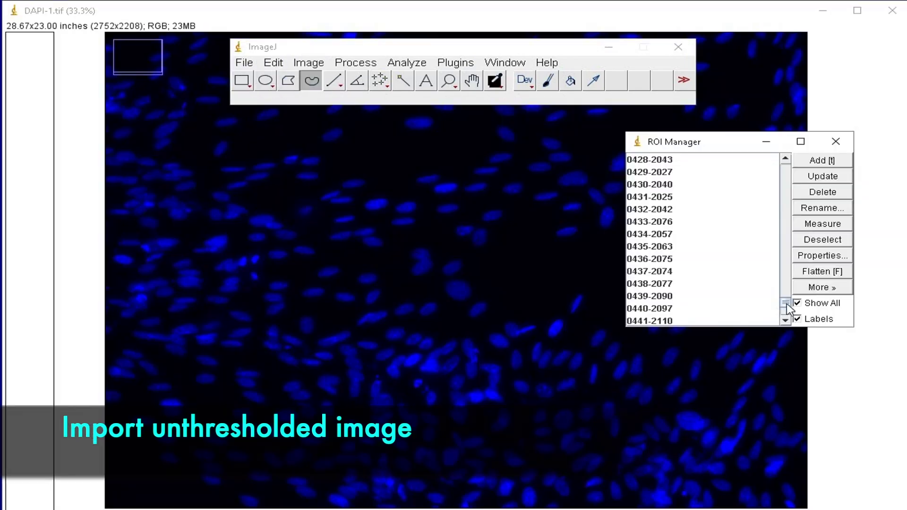
scroll(787, 248, up, 15)
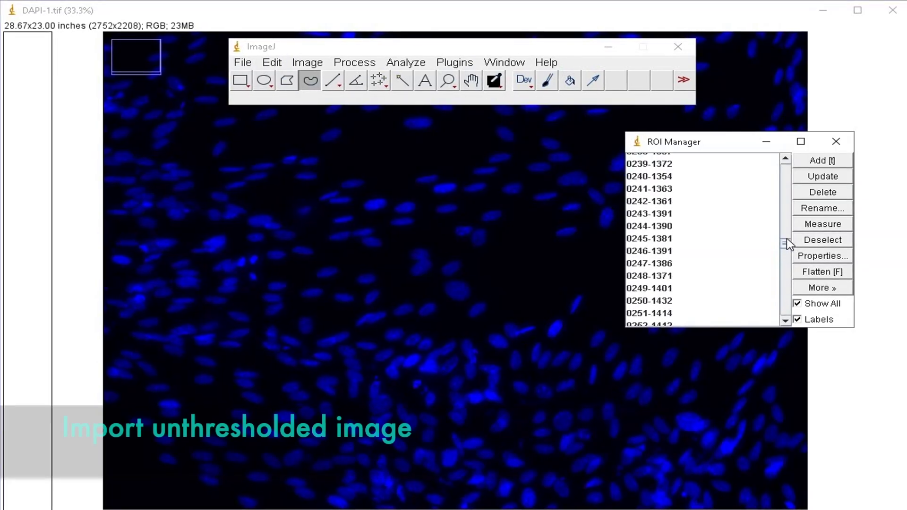
click(669, 267)
click(671, 243)
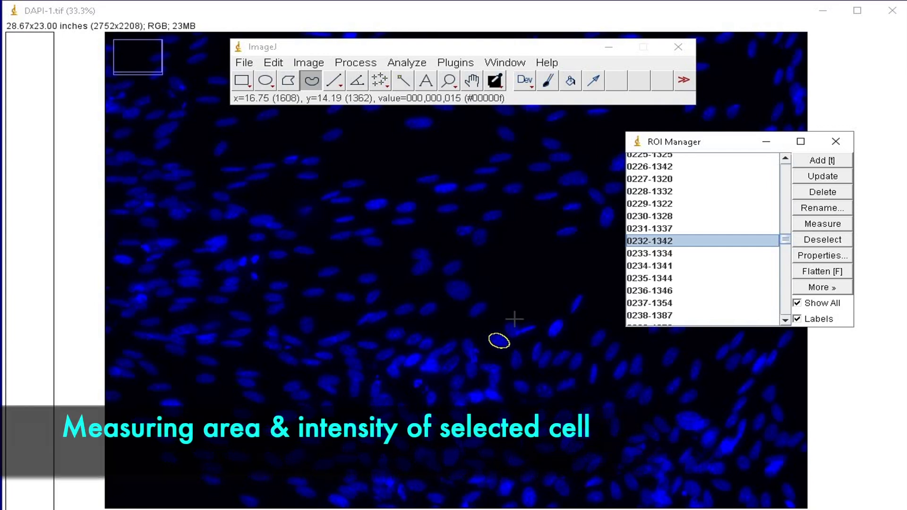
Step: Measure nucleus 0232-1342 (area 0.409, mean 49.376), then select ROIs 0001 through 0465
click(413, 66)
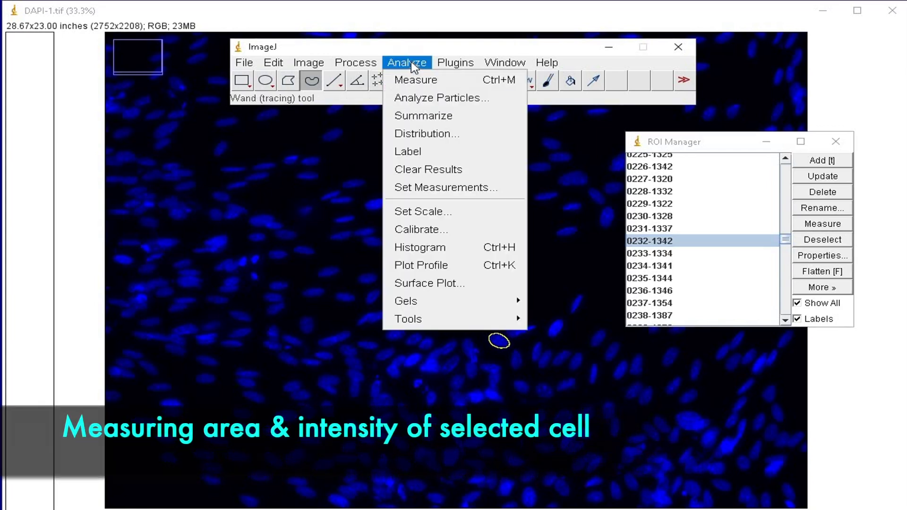
click(418, 81)
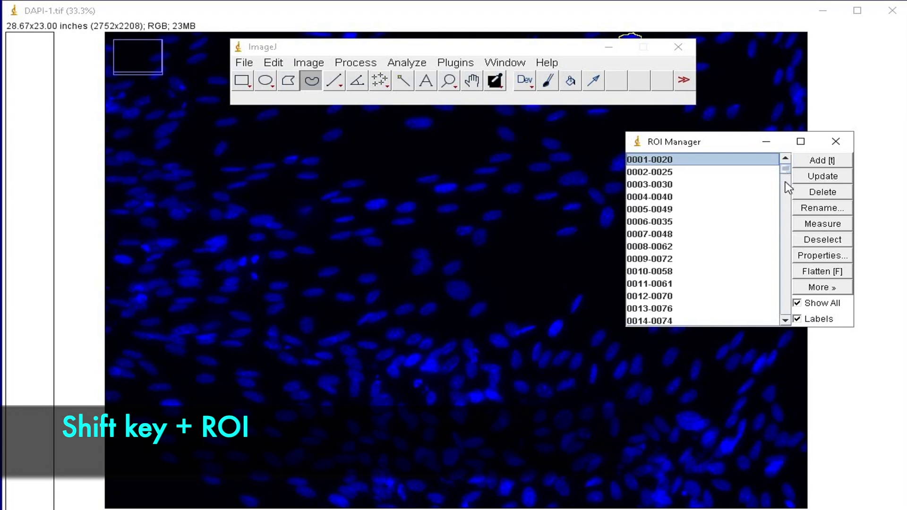
drag(787, 186, 776, 326)
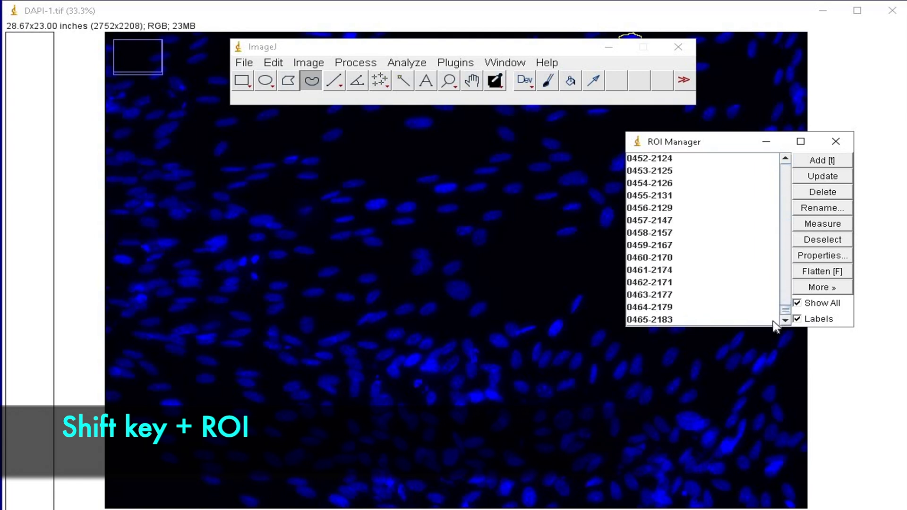
shift+click(654, 319)
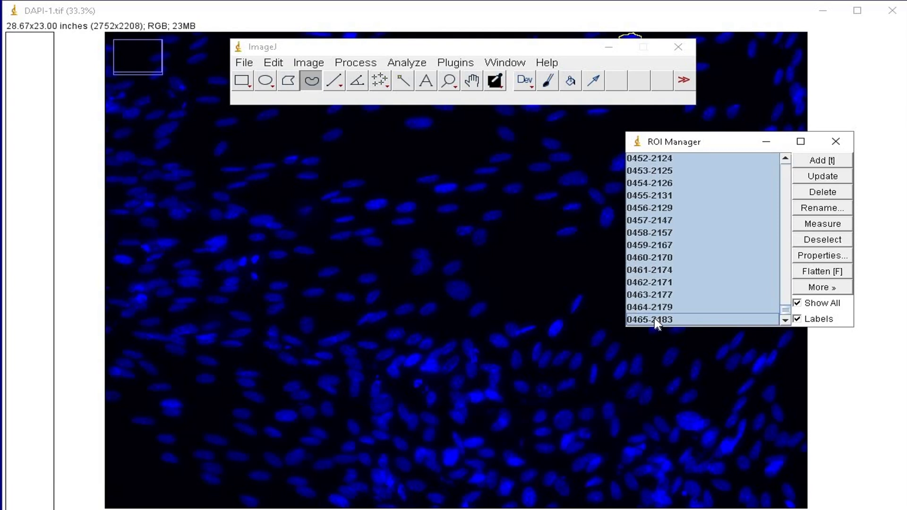
Step: Measure area and mean intensity for all 465 nuclei, then enlarge and reposition the Results window
click(823, 223)
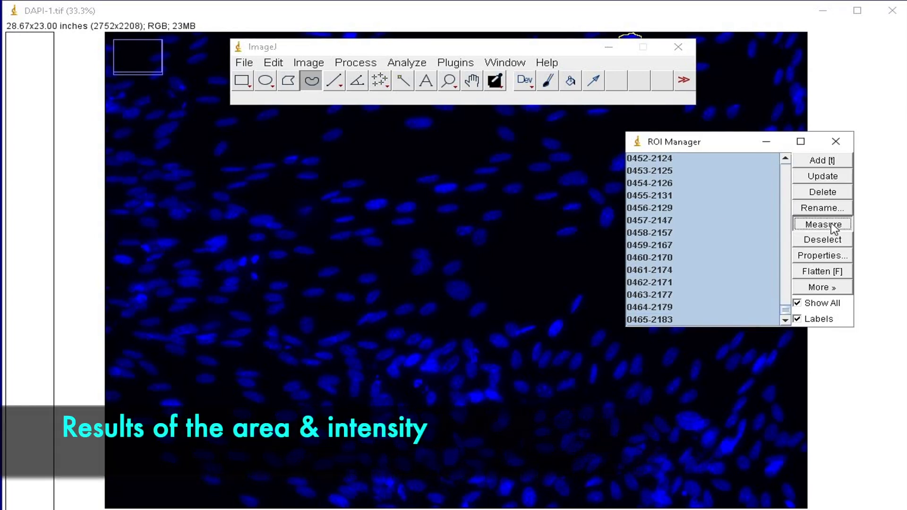
click(486, 217)
drag(527, 117, 513, 57)
drag(496, 155, 501, 496)
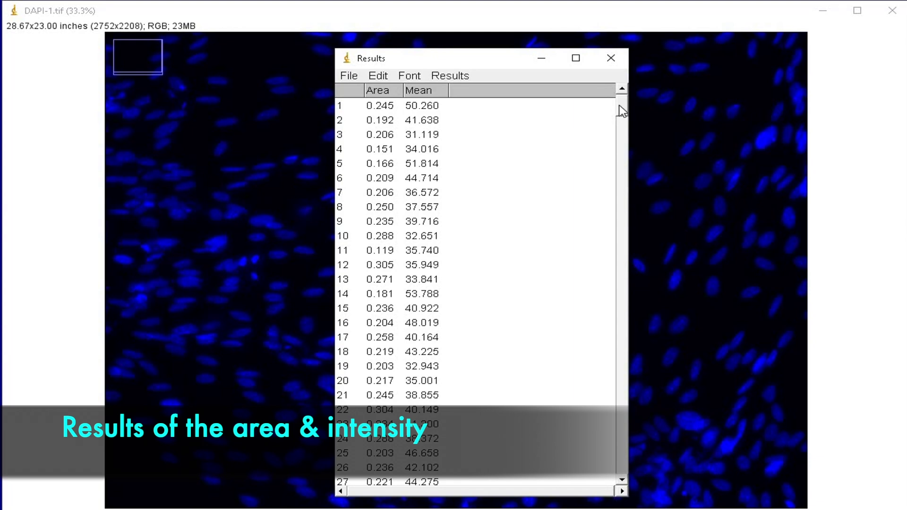
drag(622, 111, 365, 482)
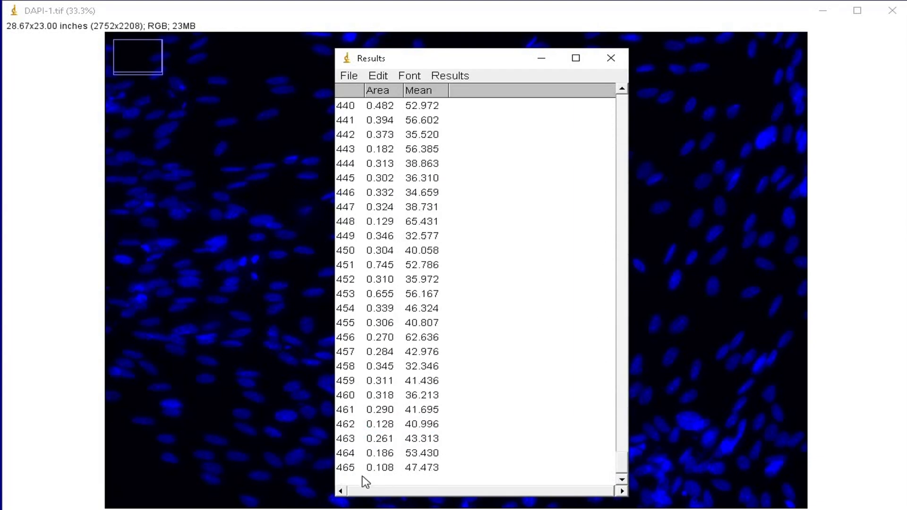
drag(489, 58, 632, 49)
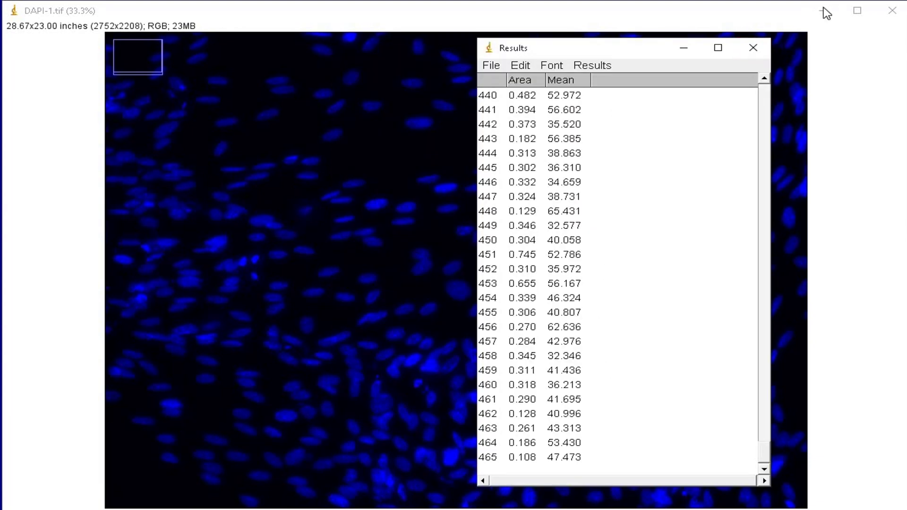
Step: Summarize the Results table, adding Mean, SD, Min and Max rows (mean 0.295/42.121), and select them
click(593, 65)
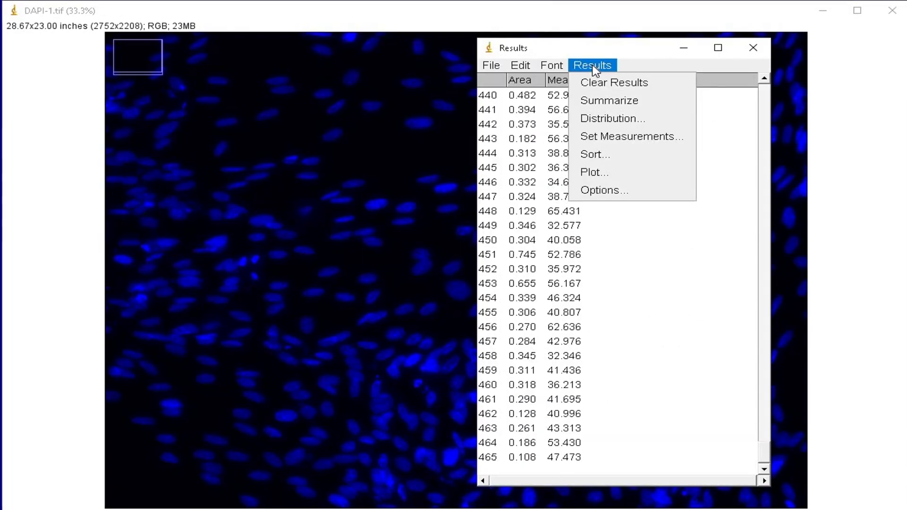
click(629, 97)
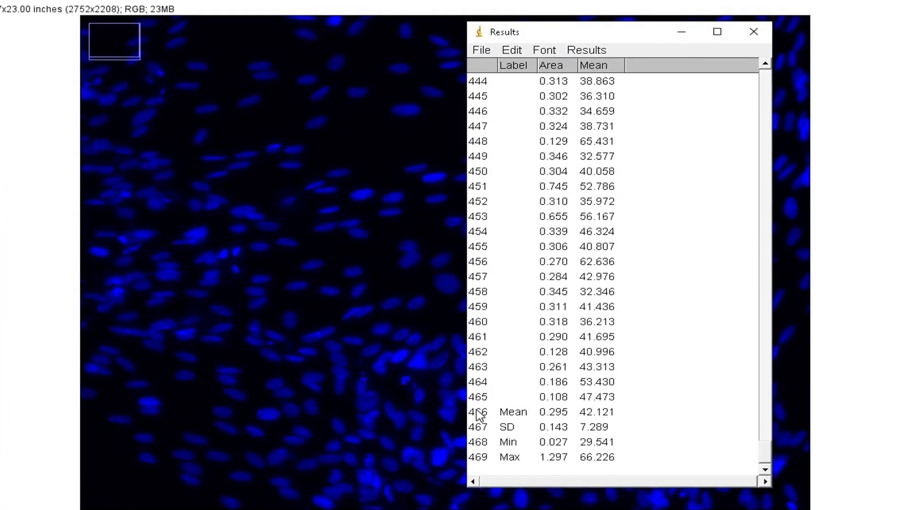
click(489, 422)
drag(478, 420, 587, 470)
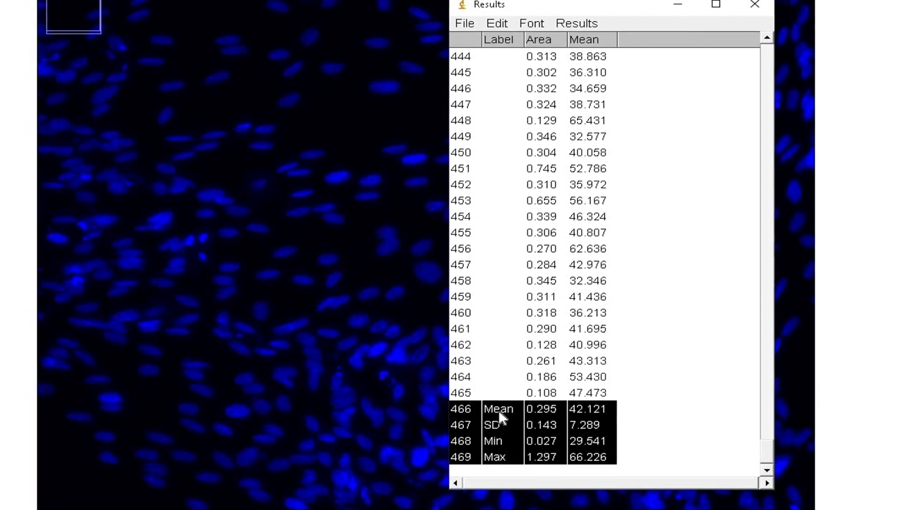